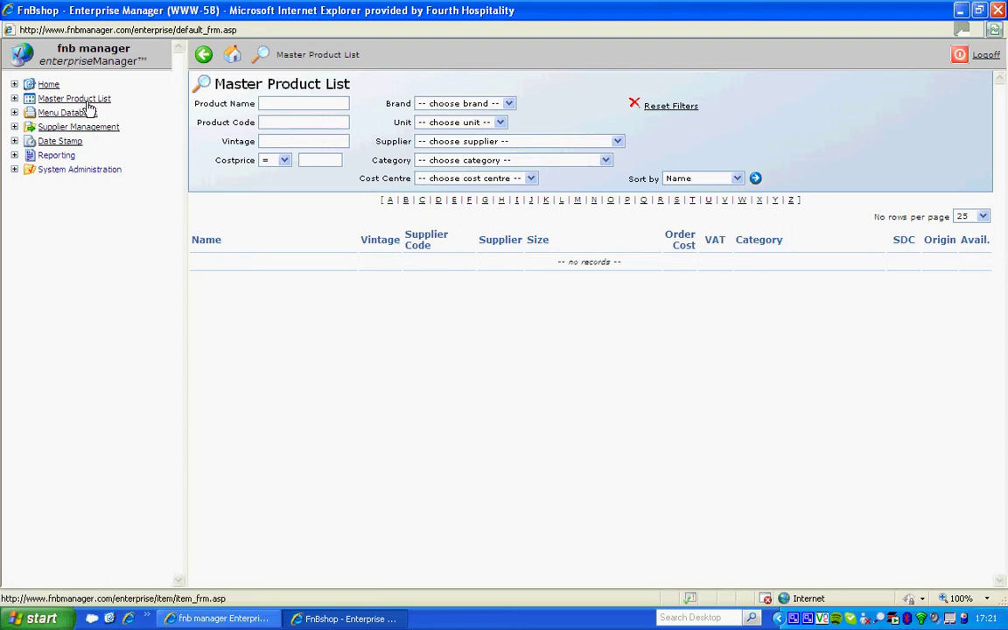
Step: Filter the master product list by product name 'med', returning four milk products
{"action": "left_click", "coordinate": [265, 104]}
{"action": "type", "text": "me"}
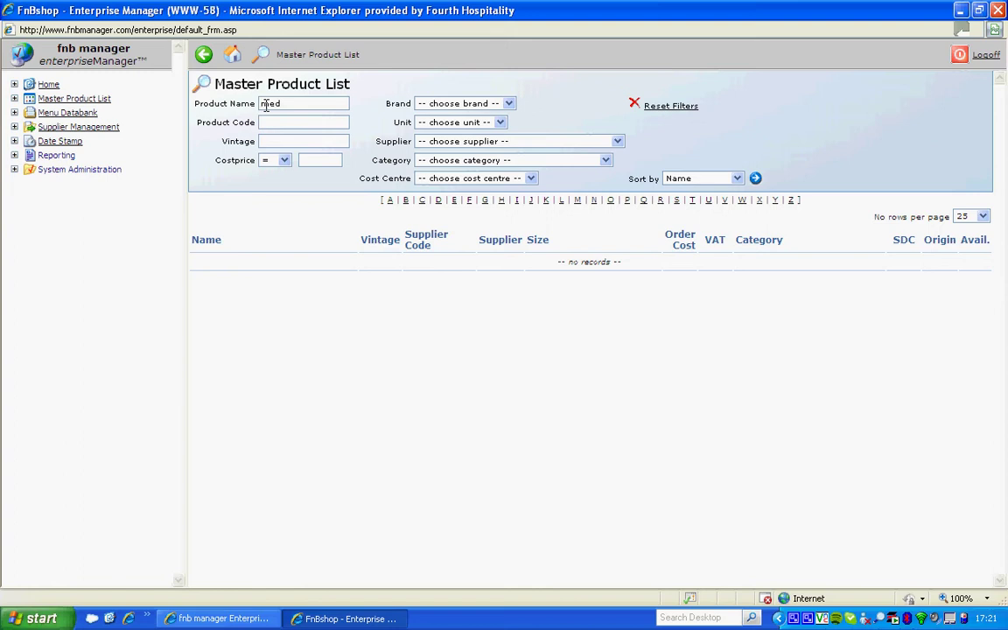
{"action": "type", "text": "d"}
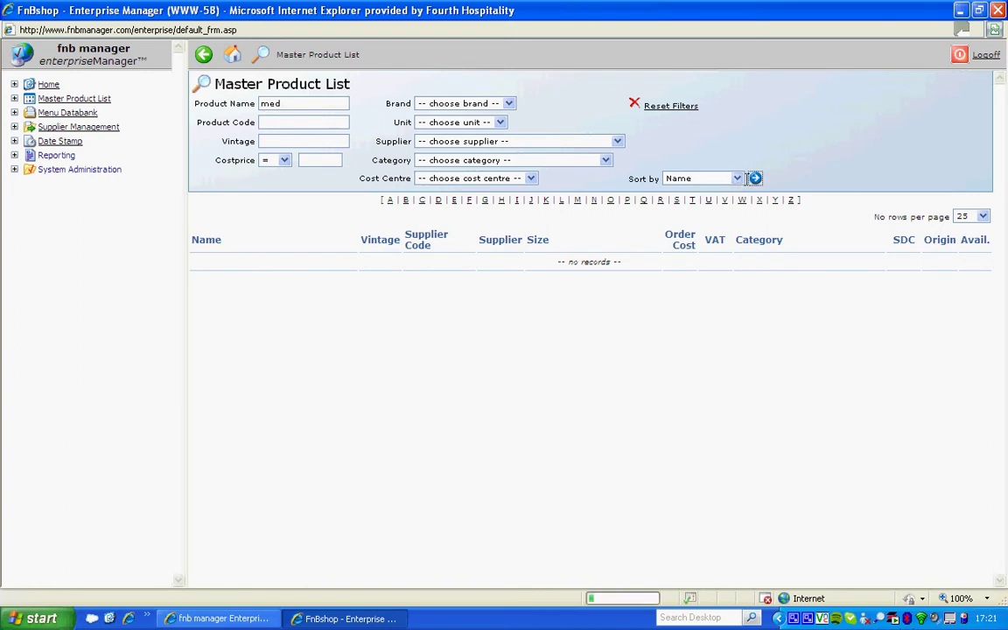
{"action": "left_click", "coordinate": [754, 177]}
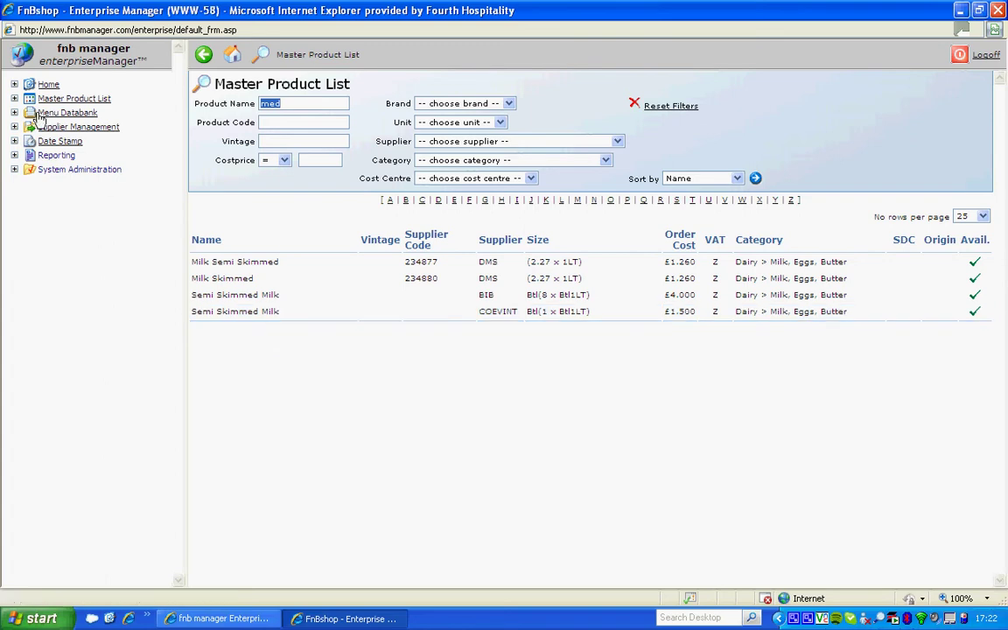
Step: Expand Master Product List in the tree and choose Add New Product
{"action": "left_click", "coordinate": [14, 98]}
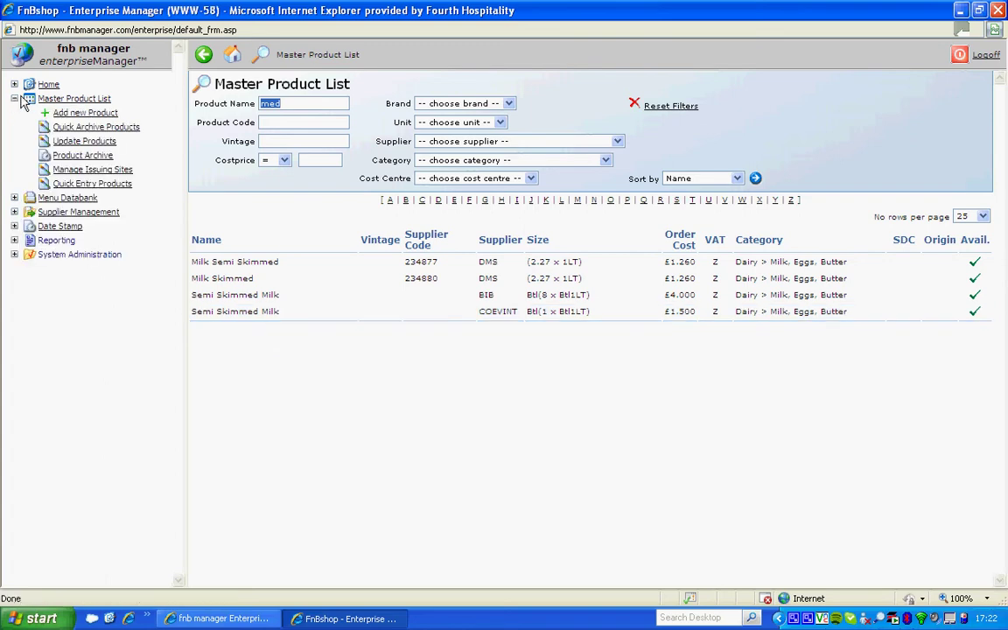
{"action": "left_click", "coordinate": [73, 116]}
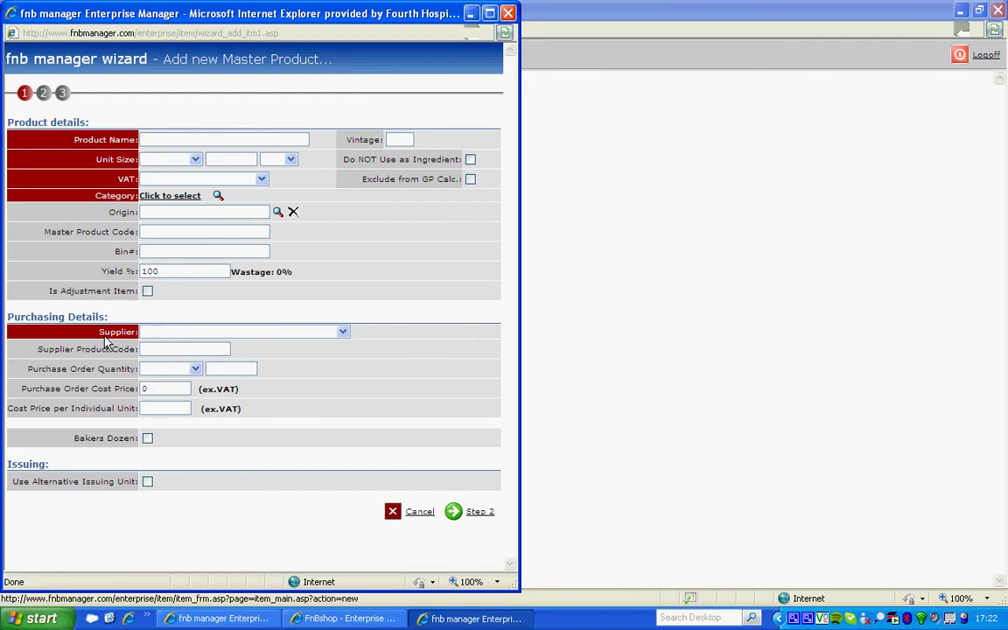
Step: Name the product Medira with a Bottle, 75, CL unit size
{"action": "left_click", "coordinate": [168, 143]}
{"action": "type", "text": "Mediu"}
{"action": "left_click", "coordinate": [179, 163]}
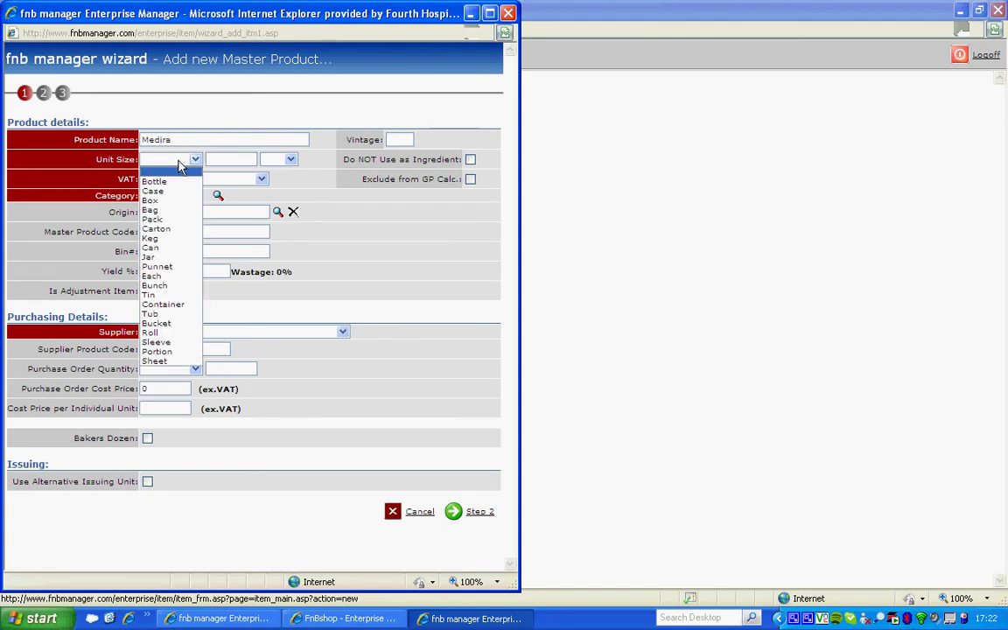
{"action": "left_click", "coordinate": [166, 181]}
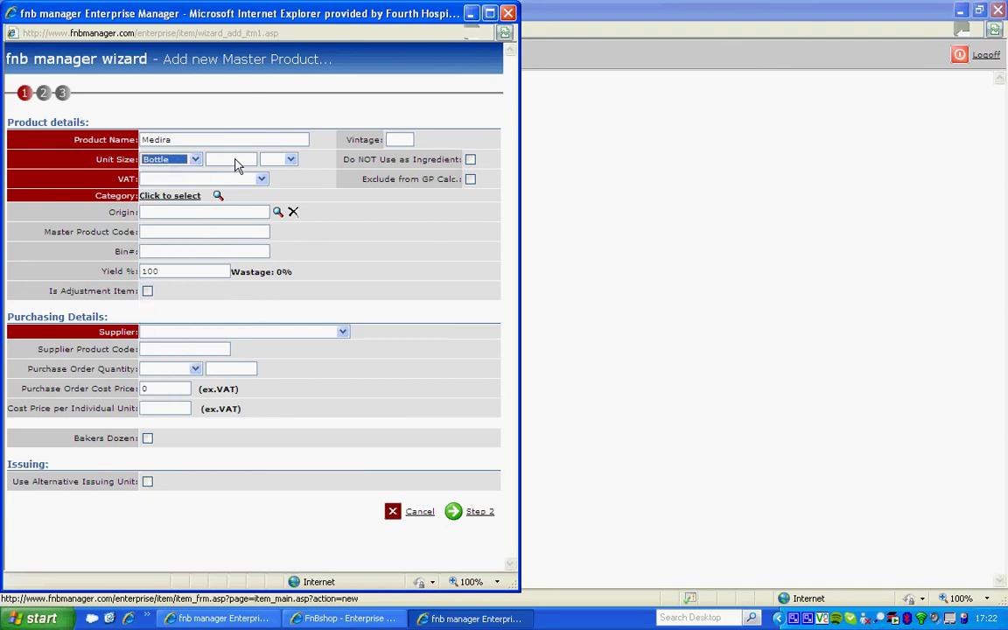
{"action": "type", "text": "75"}
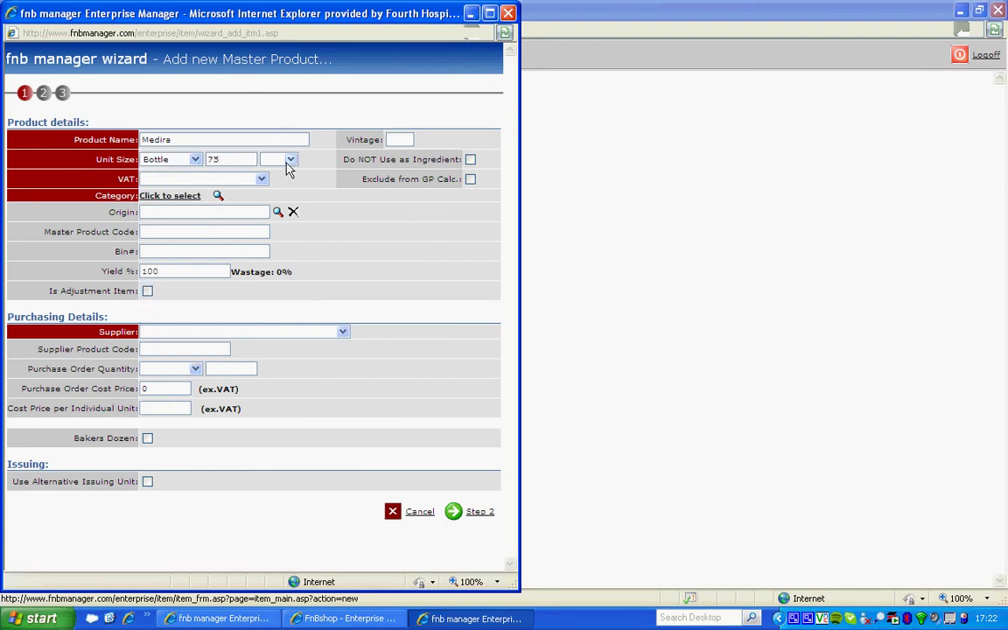
{"action": "left_click", "coordinate": [291, 161]}
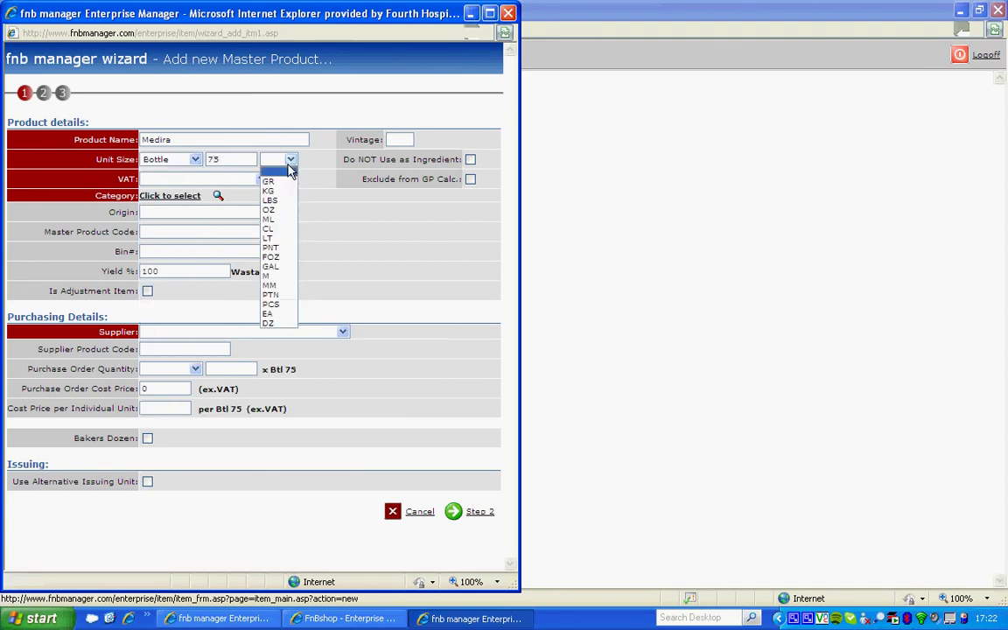
{"action": "left_click", "coordinate": [281, 228]}
Step: Apply the S - Standard (17.50%) VAT rate to the product
{"action": "left_click", "coordinate": [120, 177]}
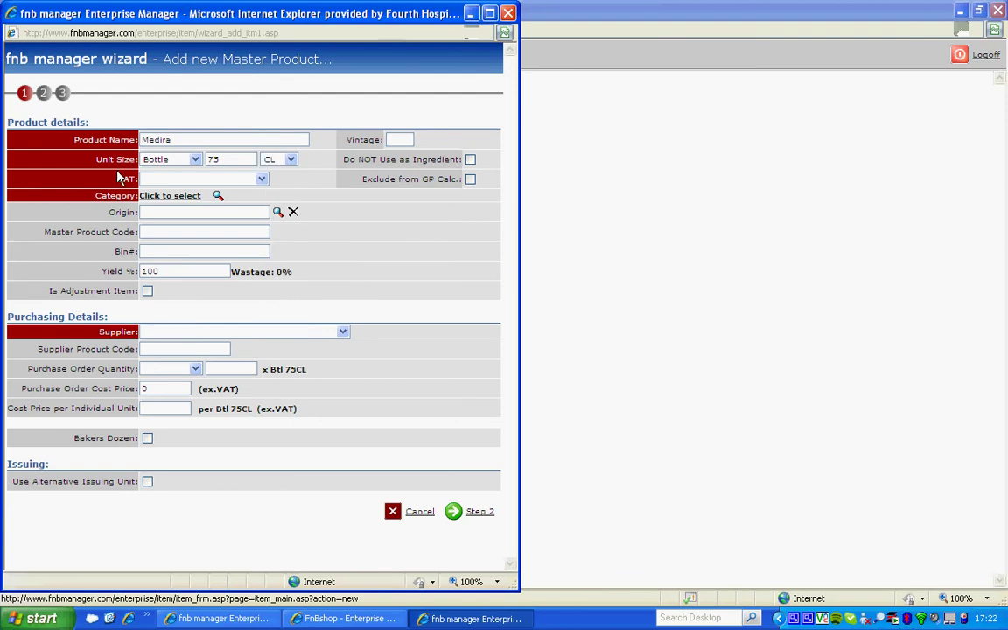
{"action": "left_click_drag", "start_coordinate": [91, 162], "coordinate": [295, 174]}
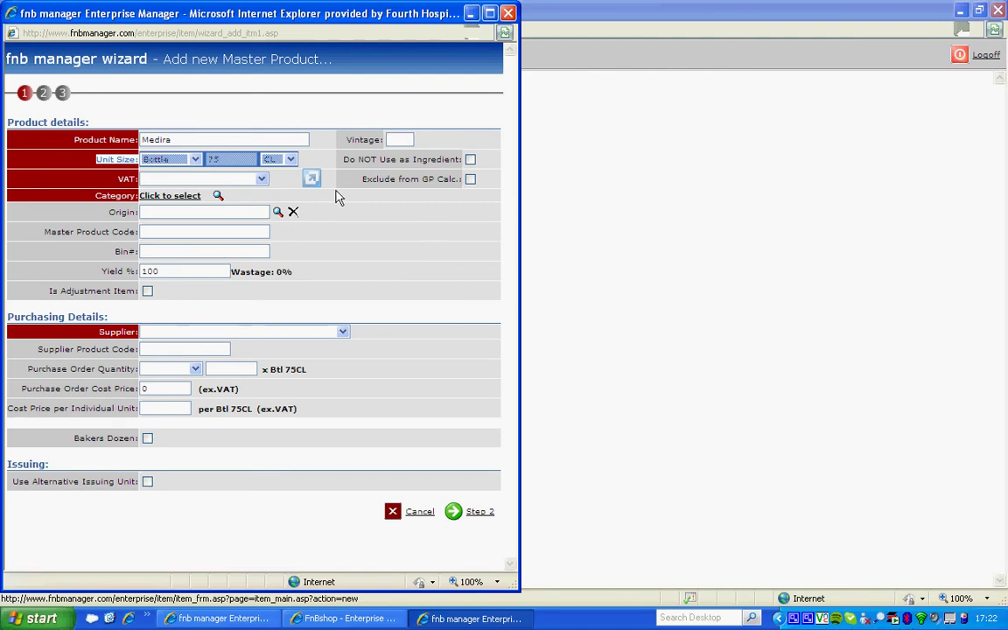
{"action": "left_click", "coordinate": [260, 179]}
{"action": "left_click", "coordinate": [219, 224]}
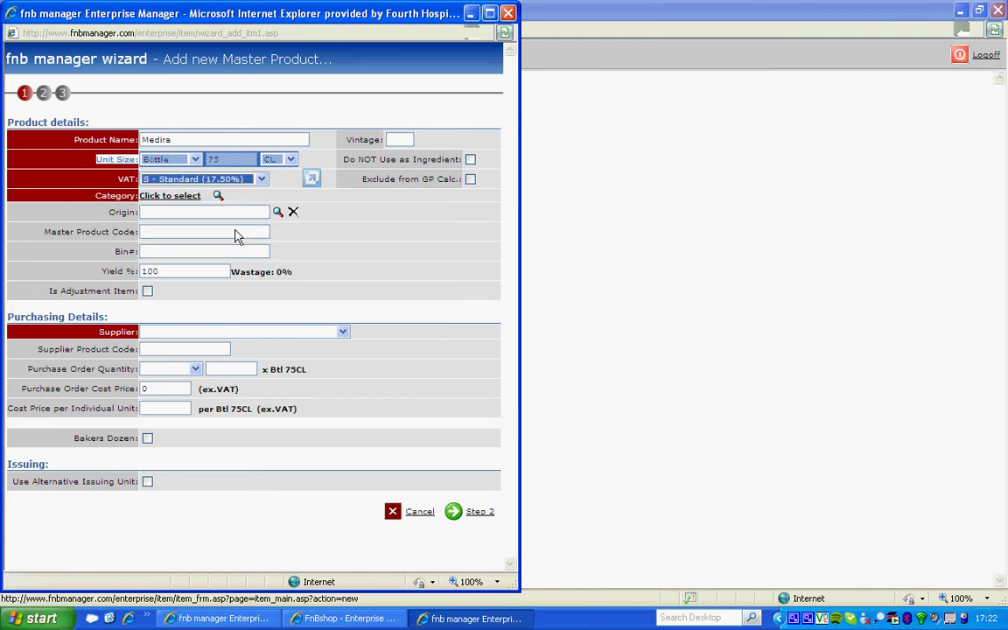
{"action": "left_click", "coordinate": [108, 178]}
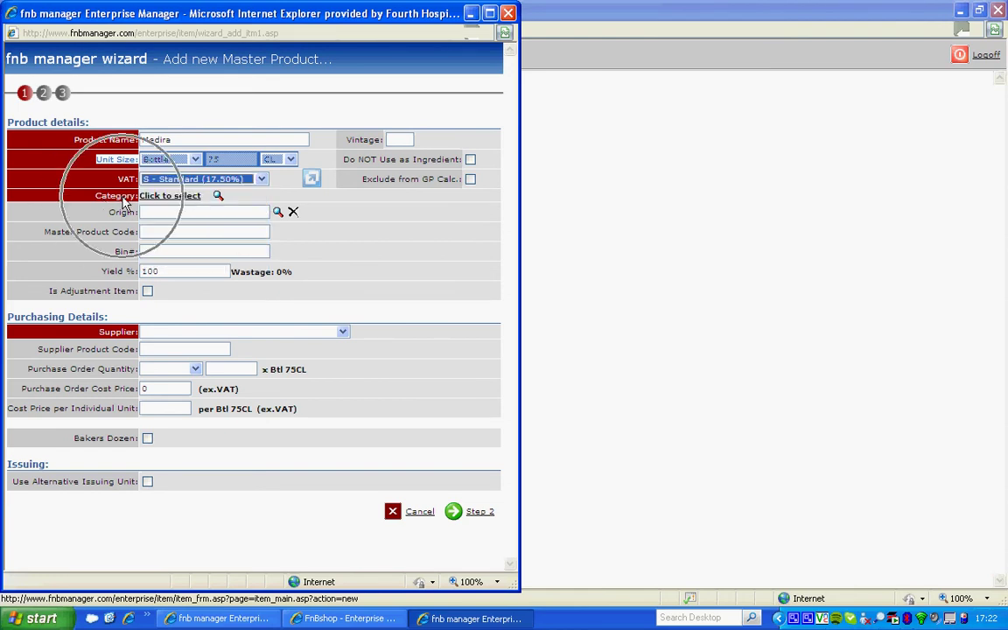
Step: Choose 'Beverage - Spirits - Other' as the product category
{"action": "left_click", "coordinate": [171, 200]}
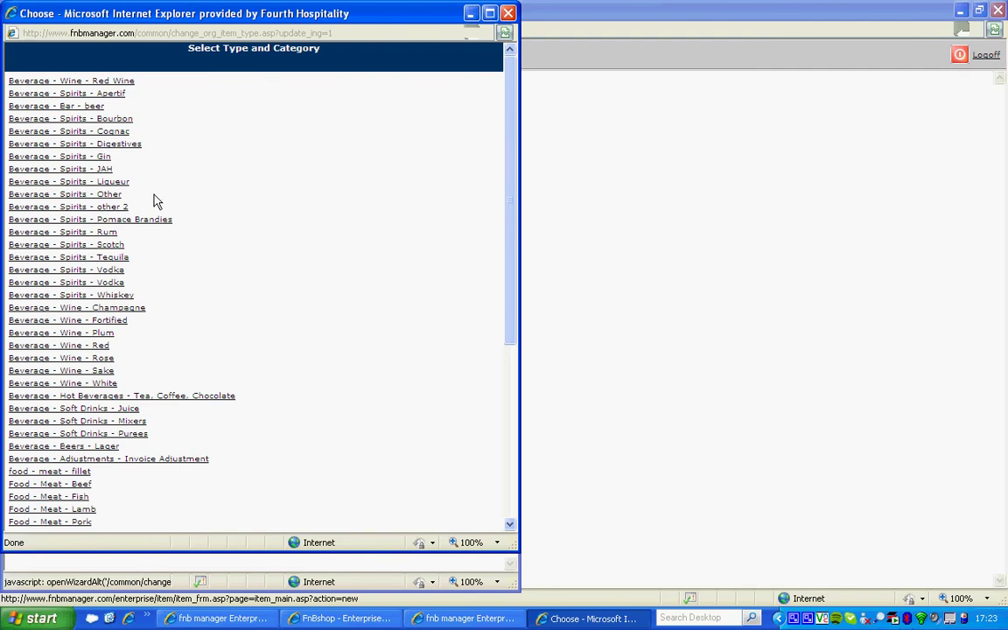
{"action": "left_click", "coordinate": [112, 196]}
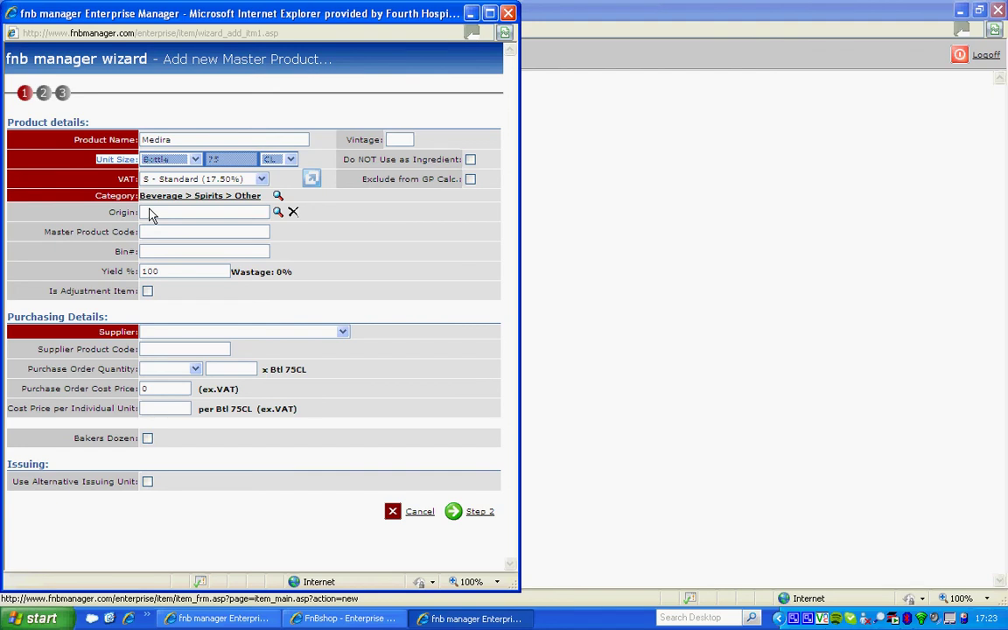
Step: Select supplier Amathus Drinks Plc and enter supplier product code MED123
{"action": "left_click", "coordinate": [164, 233]}
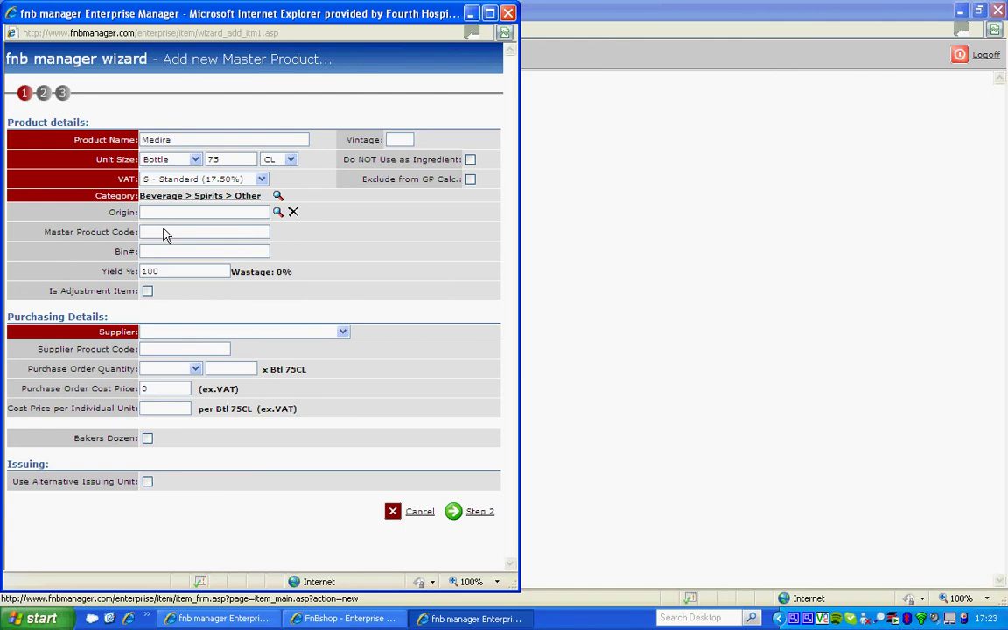
{"action": "left_click", "coordinate": [184, 273]}
{"action": "left_click", "coordinate": [201, 333]}
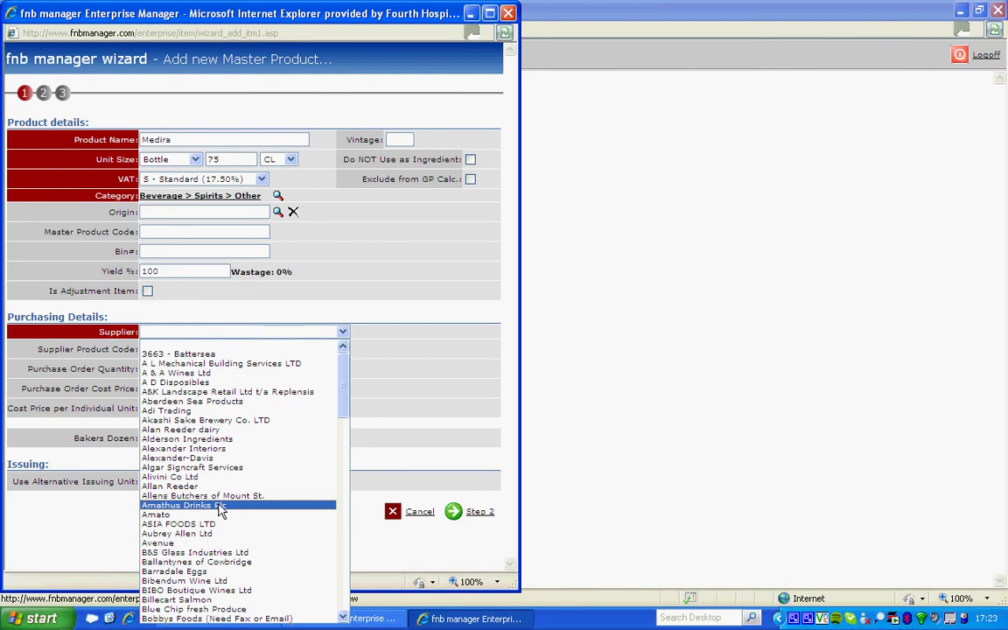
{"action": "key", "text": "Return"}
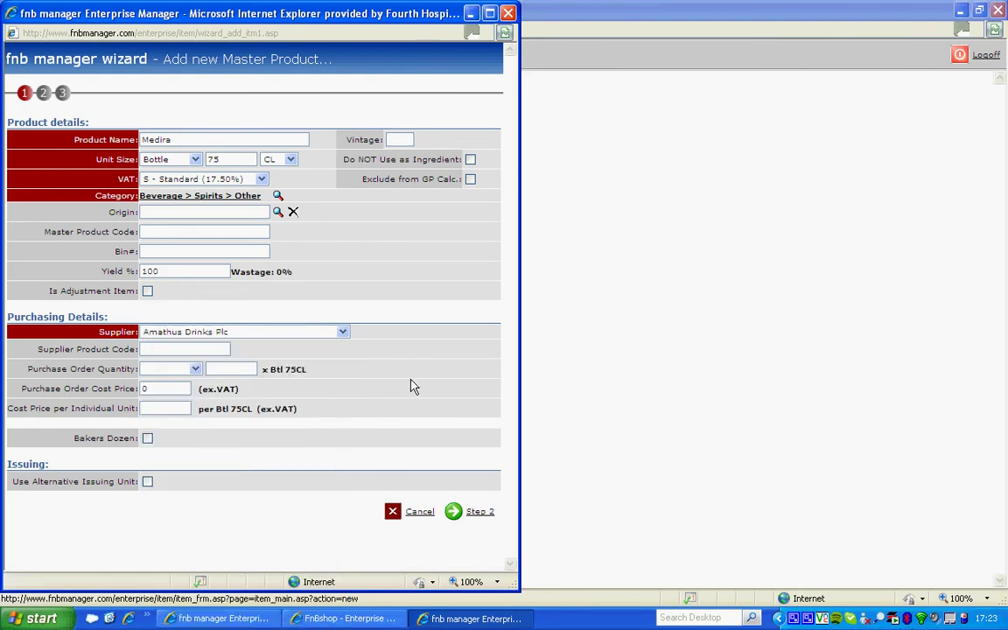
{"action": "left_click", "coordinate": [200, 356]}
{"action": "type", "text": "MED123"}
Step: Set the purchase order unit to Ea, quantity 1, and cost price 12
{"action": "left_click", "coordinate": [196, 369]}
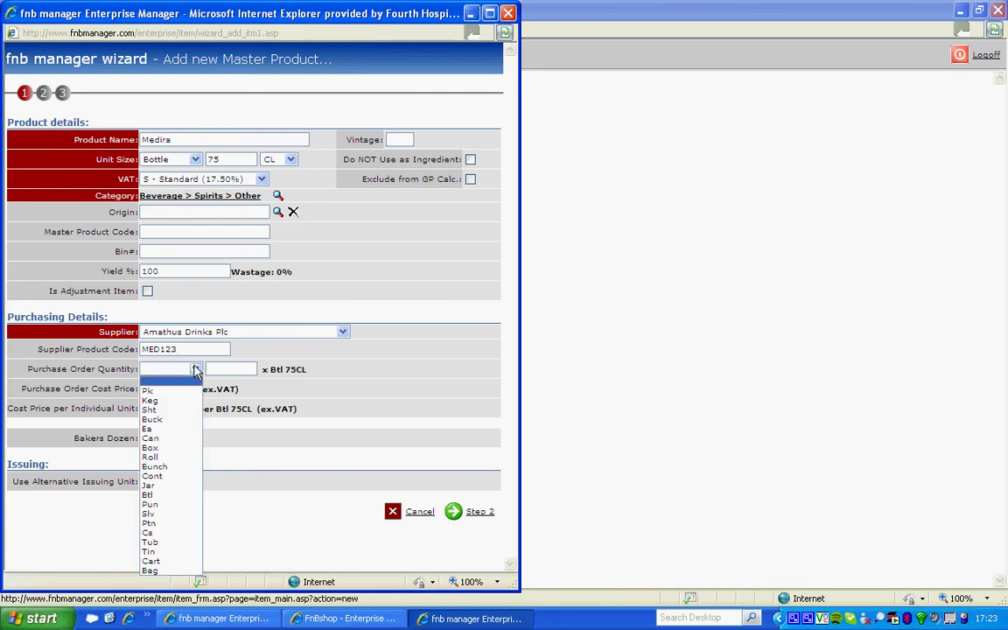
{"action": "left_click", "coordinate": [185, 429]}
{"action": "left_click", "coordinate": [239, 374]}
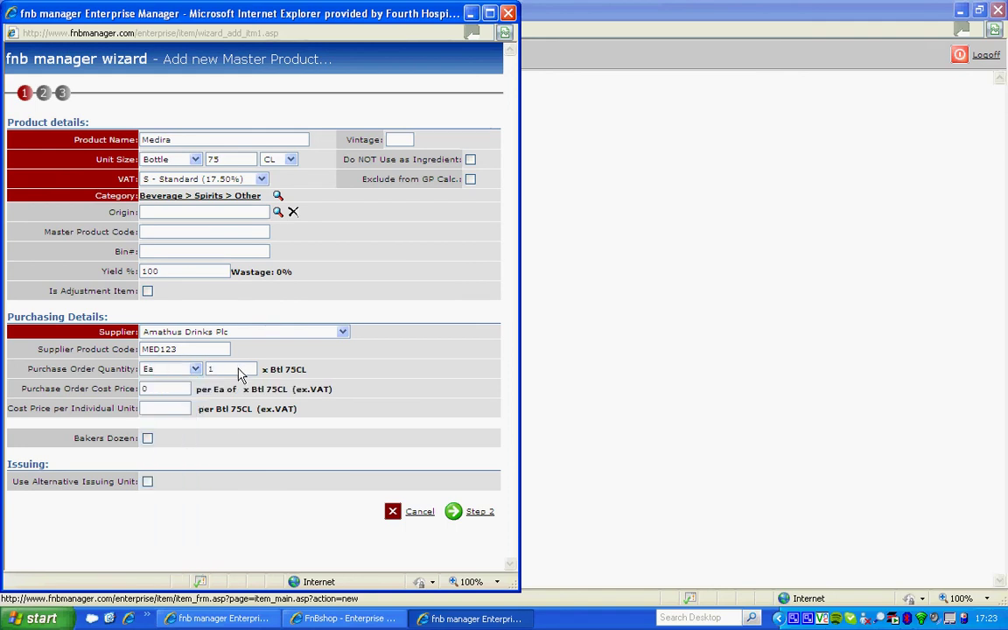
{"action": "left_click", "coordinate": [164, 392]}
{"action": "left_click", "coordinate": [230, 373]}
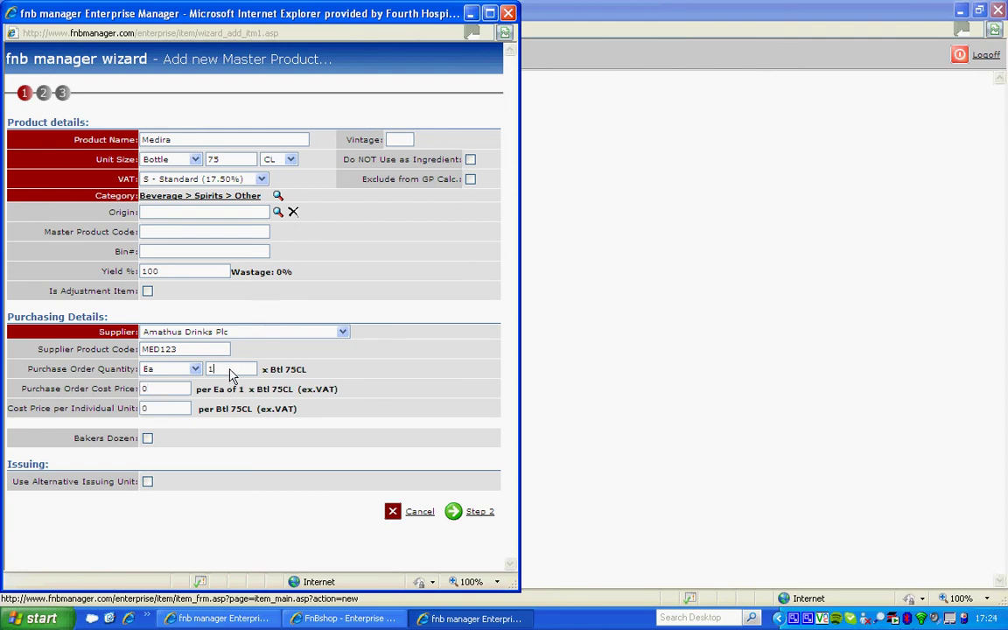
{"action": "left_click", "coordinate": [154, 411]}
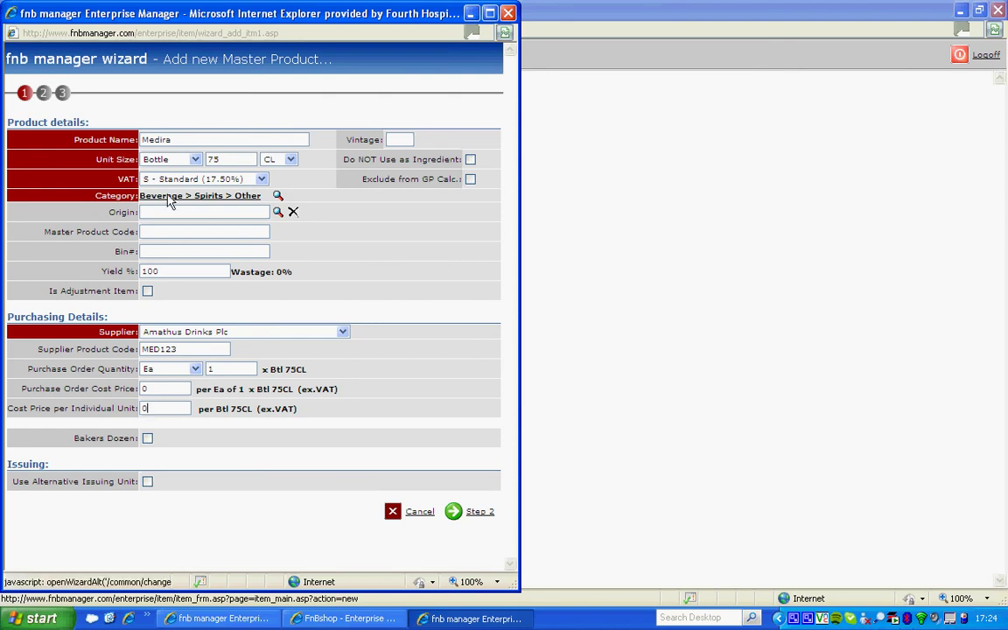
{"action": "left_click", "coordinate": [146, 388]}
{"action": "type", "text": "2"}
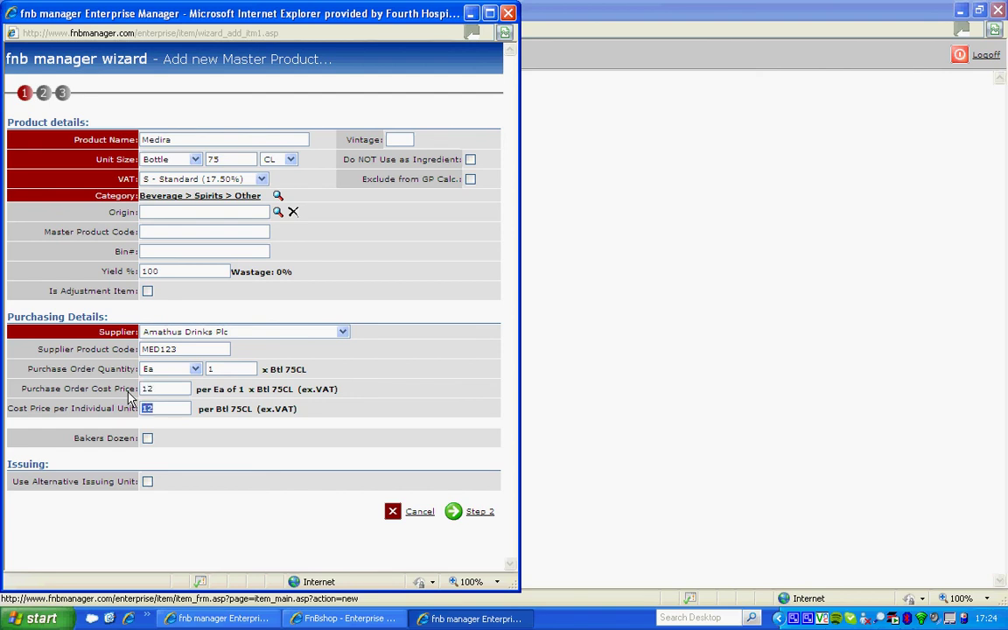
Step: Tick Bakers Dozen with multiples of 12, free quantity 2, and Use Alternative Issuing Unit
{"action": "left_click", "coordinate": [148, 439]}
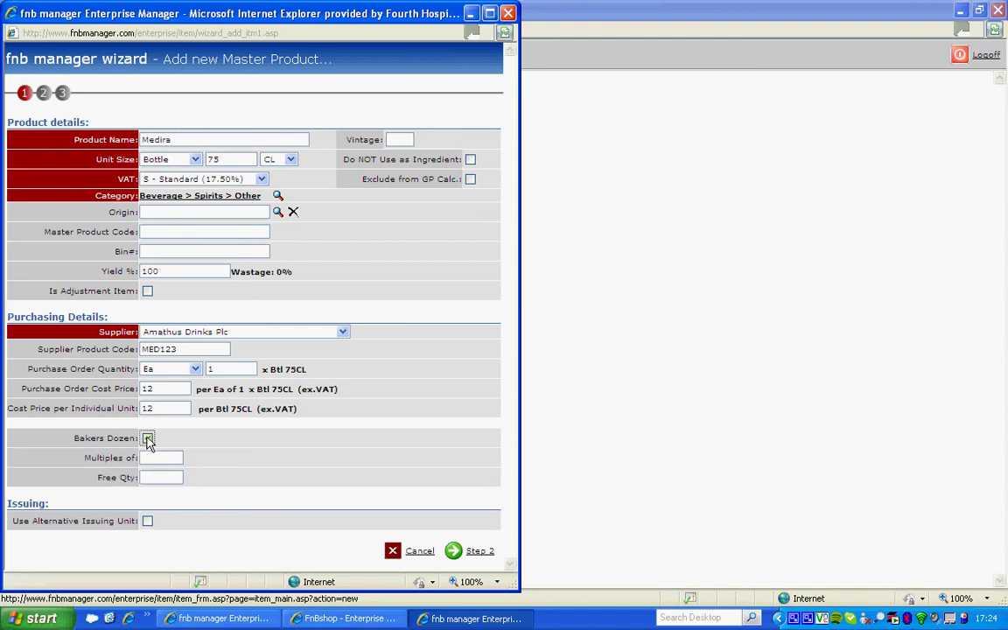
{"action": "left_click", "coordinate": [151, 460]}
{"action": "left_click", "coordinate": [211, 373]}
{"action": "type", "text": "12"}
{"action": "left_click", "coordinate": [150, 482]}
{"action": "type", "text": "2"}
{"action": "left_click", "coordinate": [149, 521]}
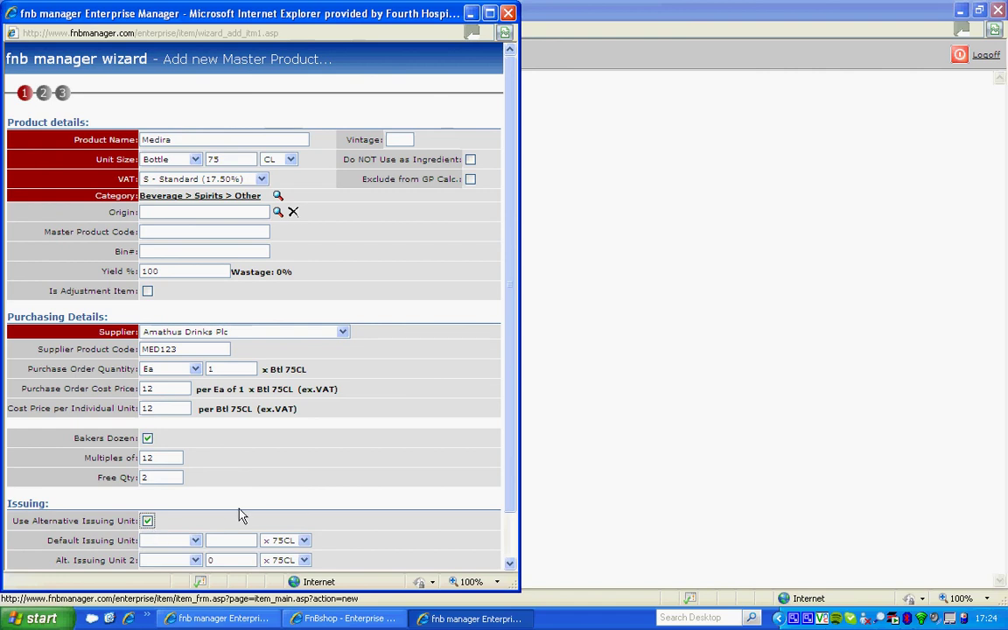
Step: Set the default issuing unit to Case with 12 bottles per case
{"action": "scroll", "coordinate": [251, 507], "scroll_direction": "down", "scroll_amount": 1}
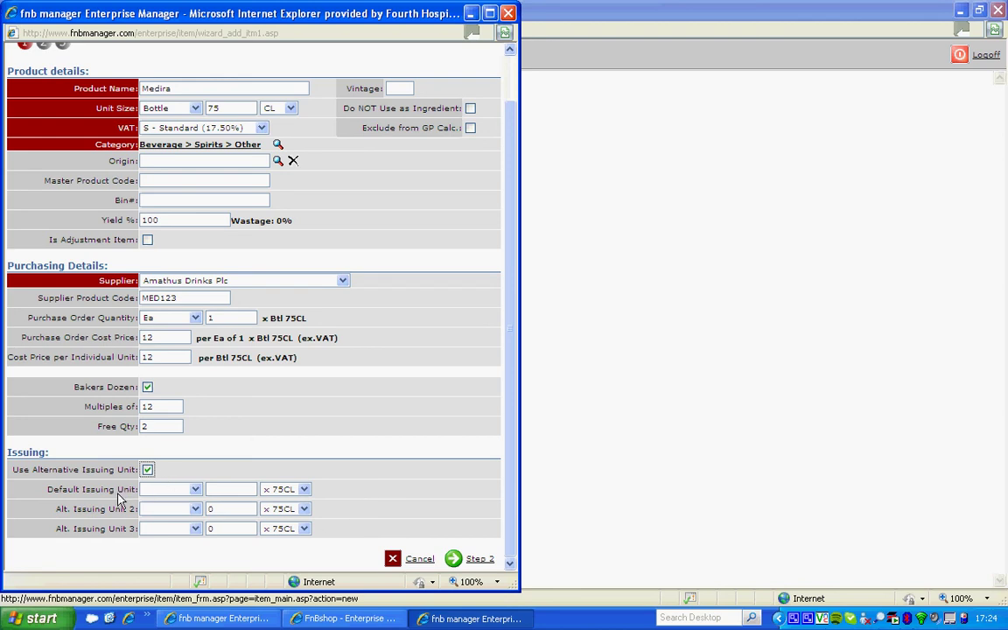
{"action": "left_click", "coordinate": [195, 489]}
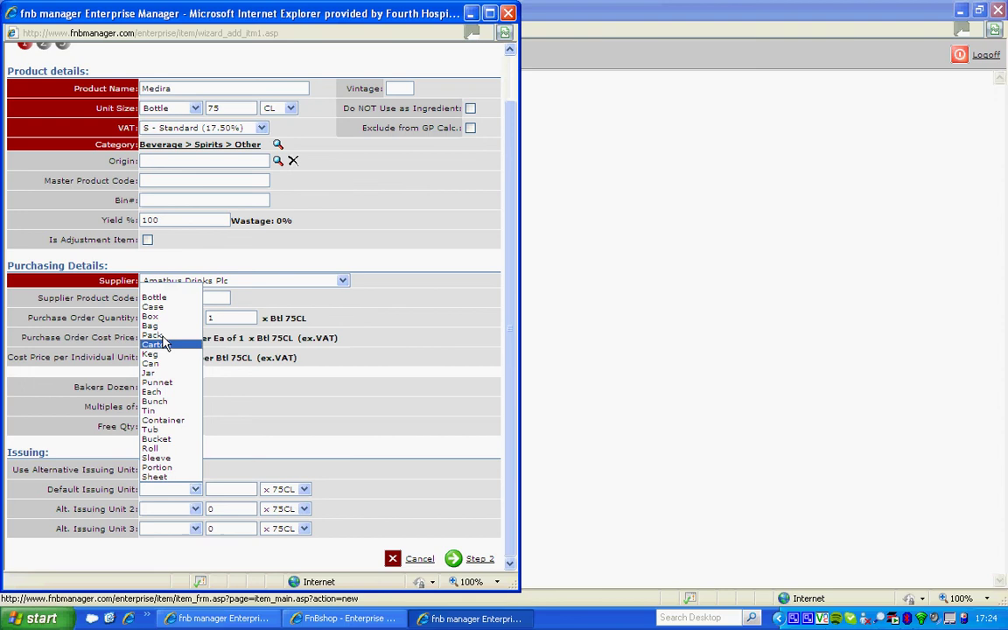
{"action": "left_click", "coordinate": [154, 307]}
{"action": "left_click", "coordinate": [228, 491]}
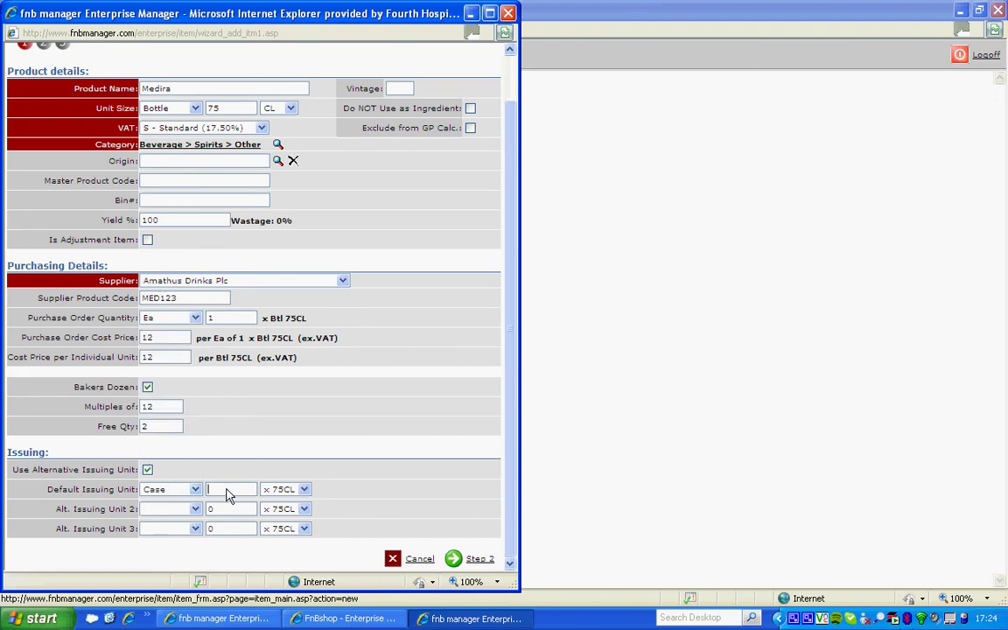
{"action": "type", "text": "12"}
Step: Review Medira's Step 2 summary and choose Finish
{"action": "left_click", "coordinate": [480, 560]}
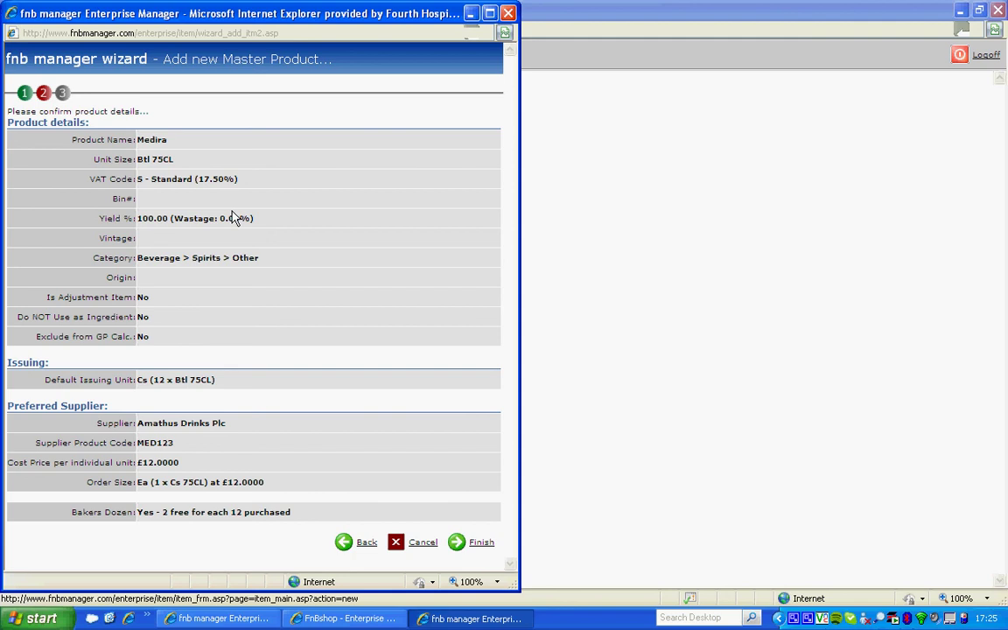
{"action": "left_click", "coordinate": [481, 540]}
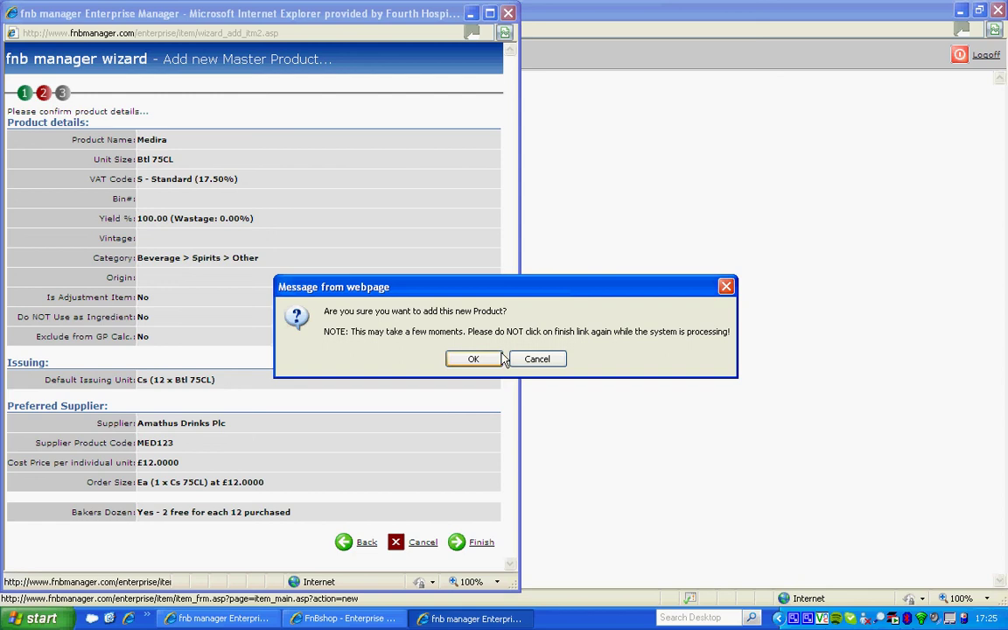
Step: Accept the 'Message from webpage' prompt so Medira heads the 10 newest master products
{"action": "left_click", "coordinate": [476, 363]}
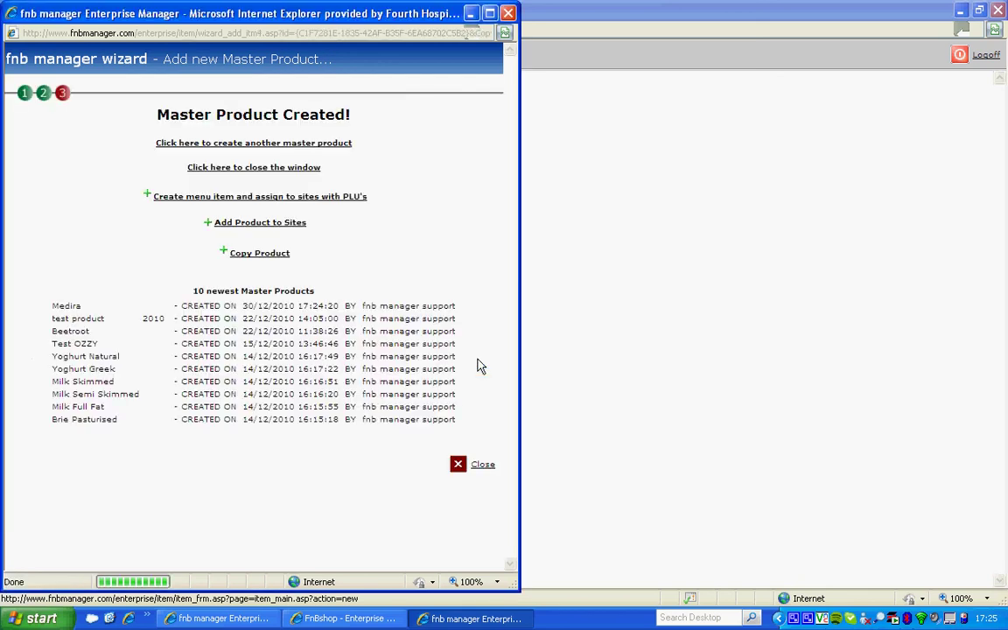
{"action": "left_click", "coordinate": [271, 145]}
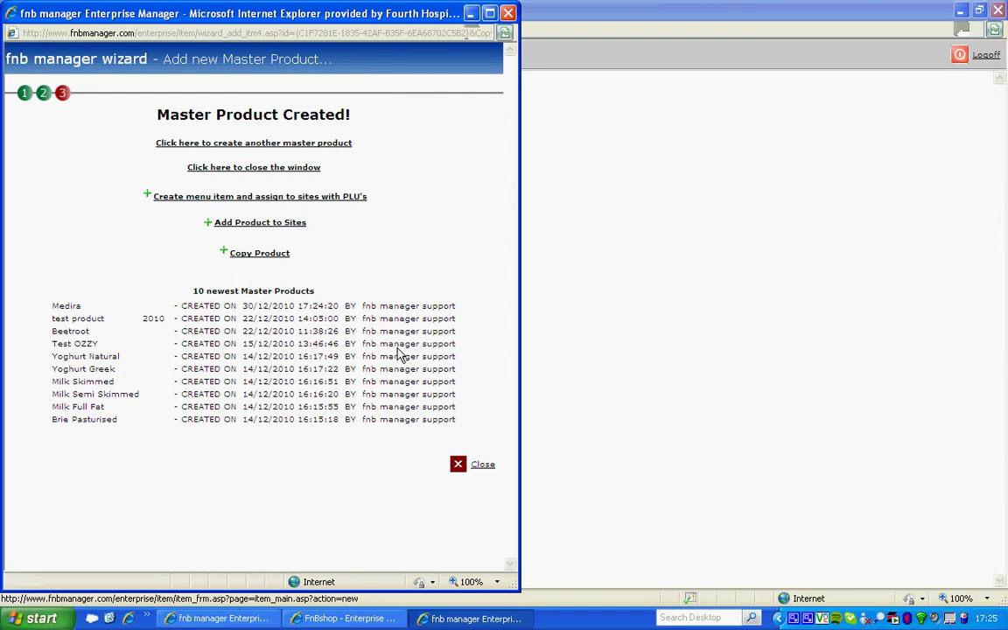
Step: Close the finished wizard and return to the Master Product List to see Medira (MED123, AMATHUS)
{"action": "left_click", "coordinate": [483, 466]}
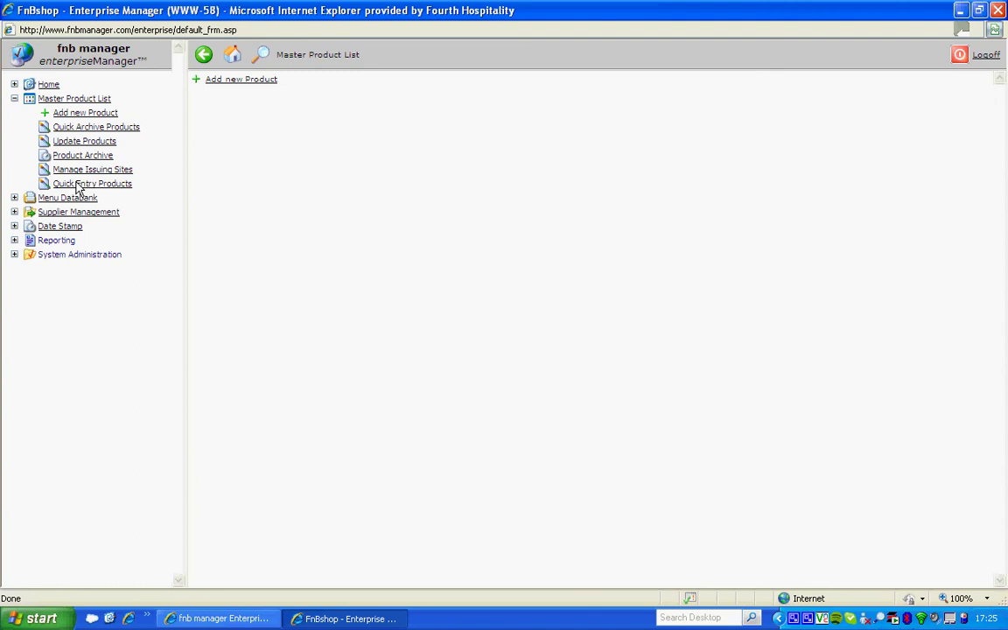
{"action": "left_click", "coordinate": [63, 102]}
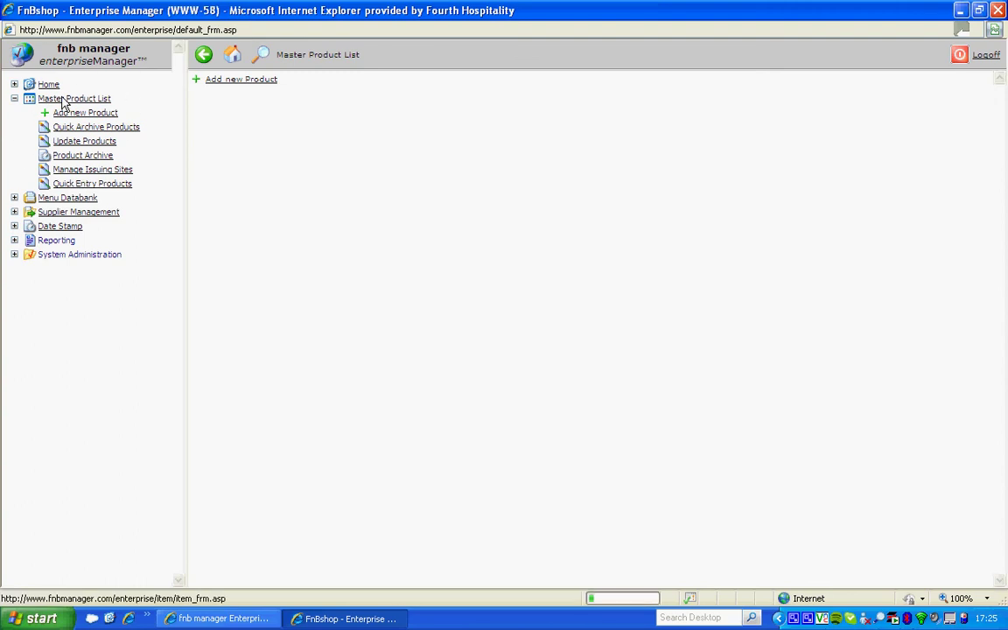